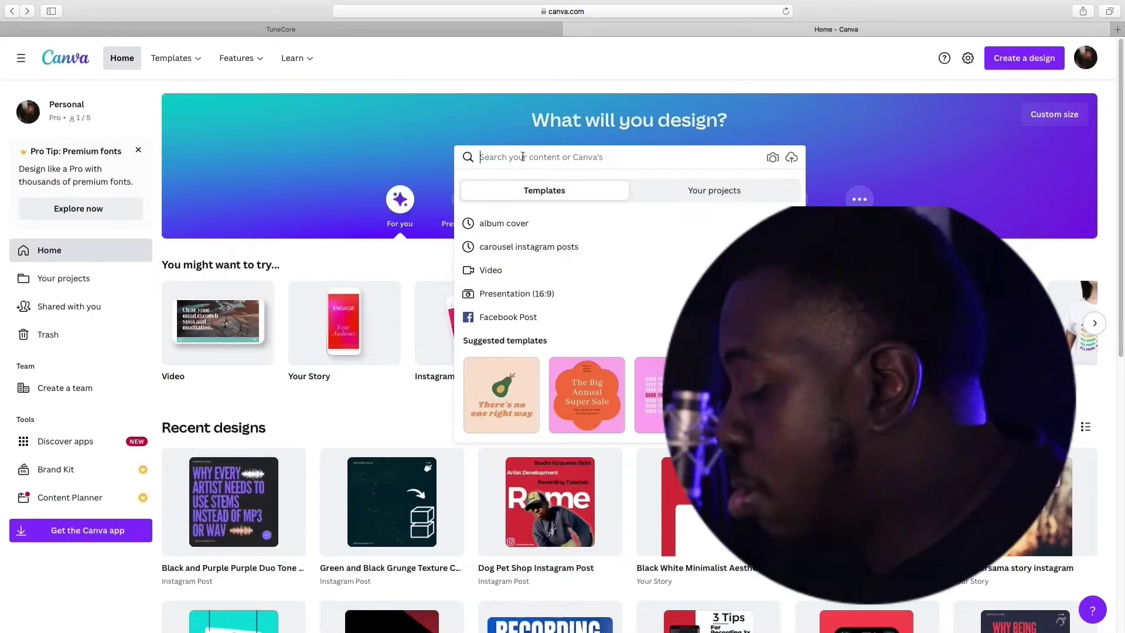
text(alb)
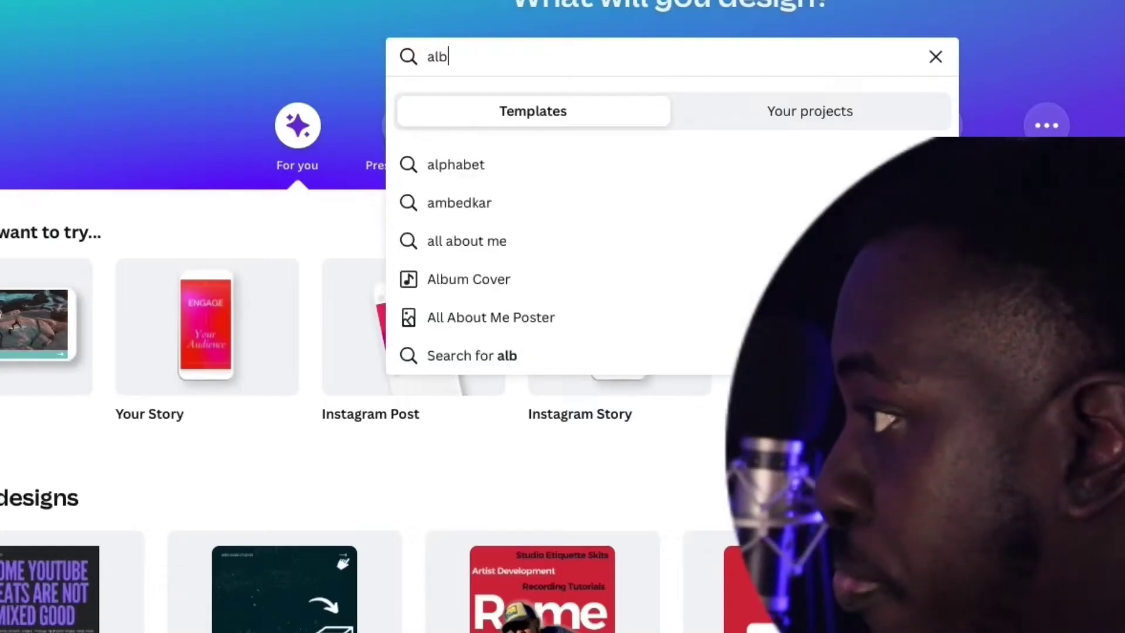
text(um)
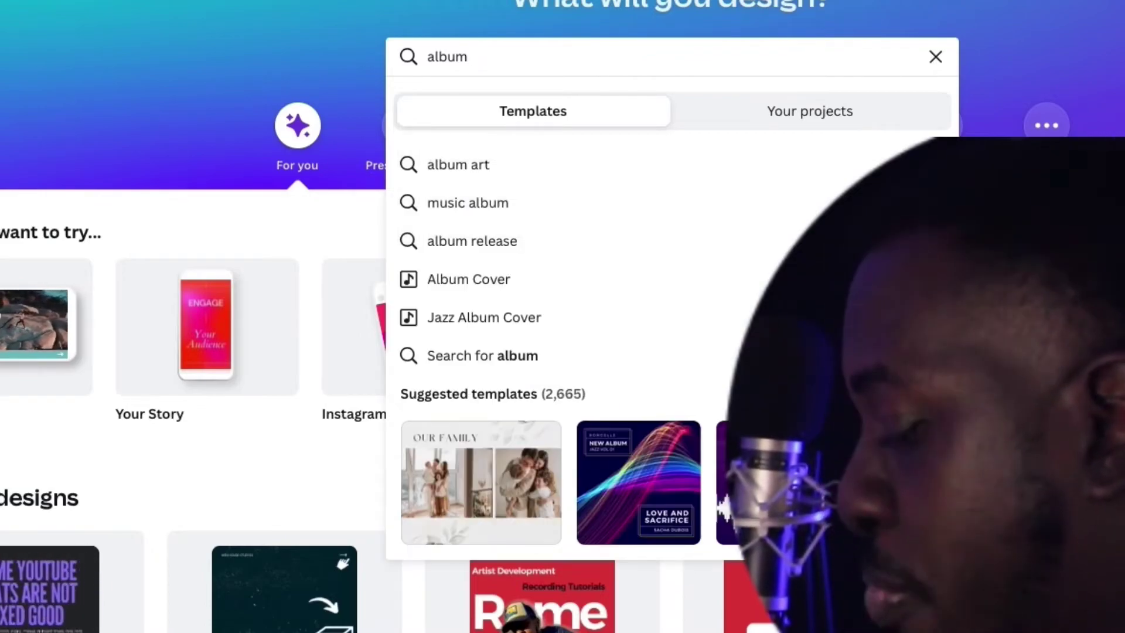
text( cover)
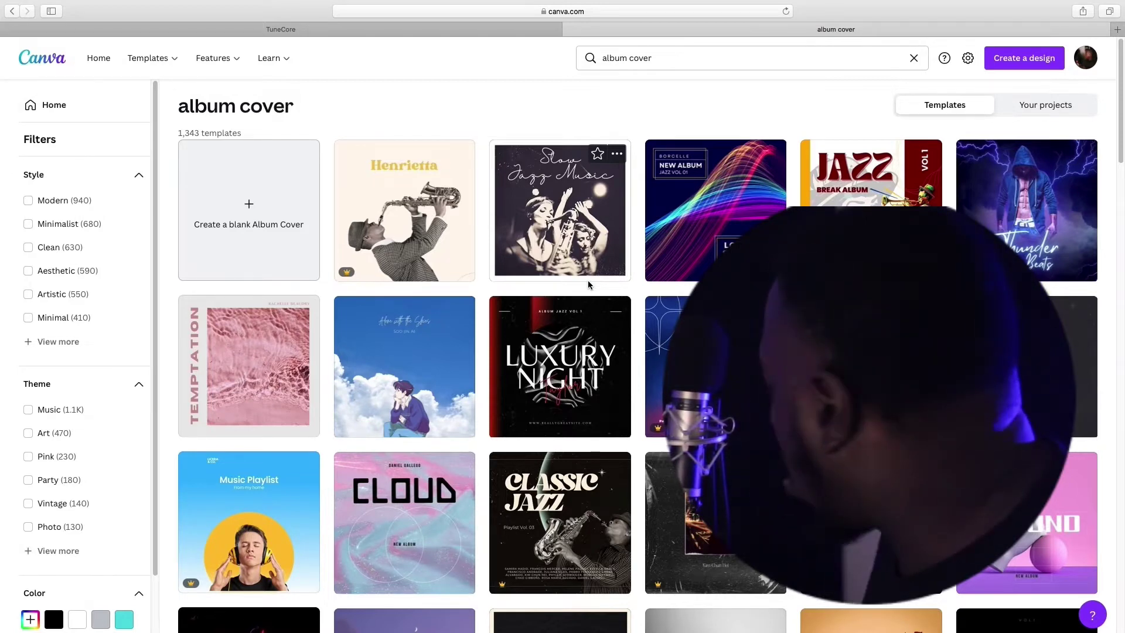
scroll(587, 281, down, 2)
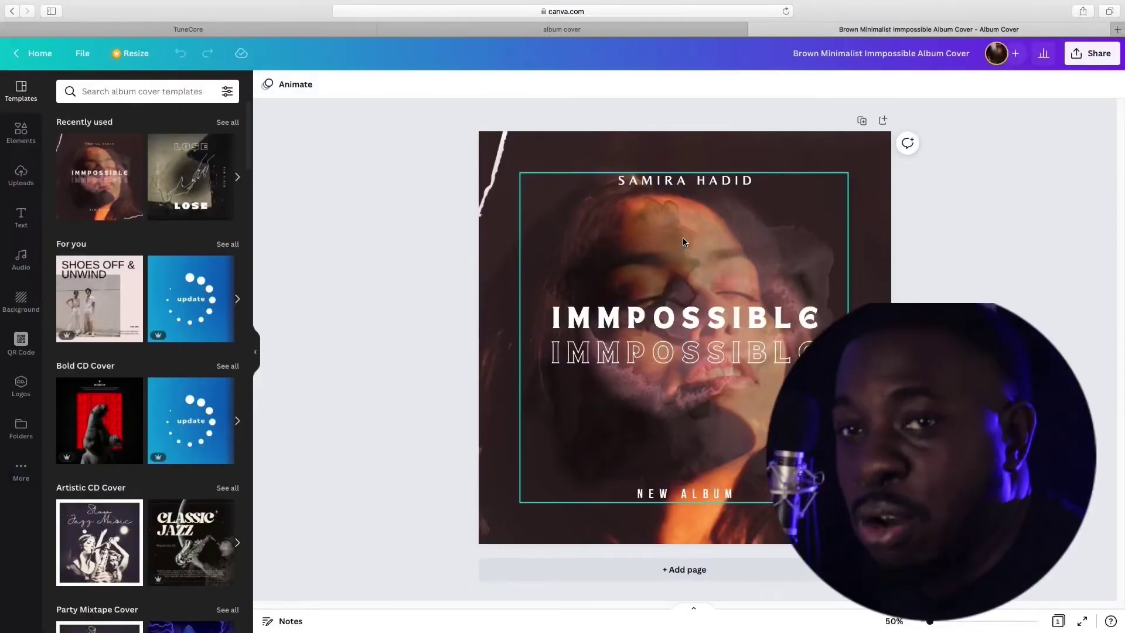
Replace the SAMIRA HADID artist name and IMMPOSSIBLE headline with the new cover text
click(760, 182)
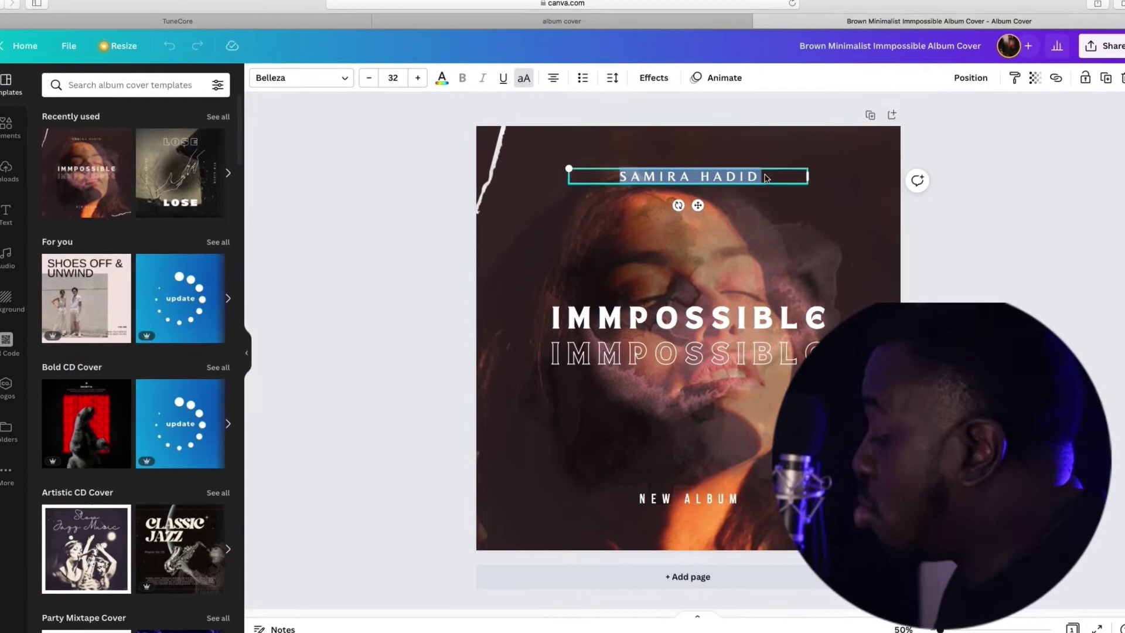
key(ctrl+a)
key(BackSpace)
text(GR)
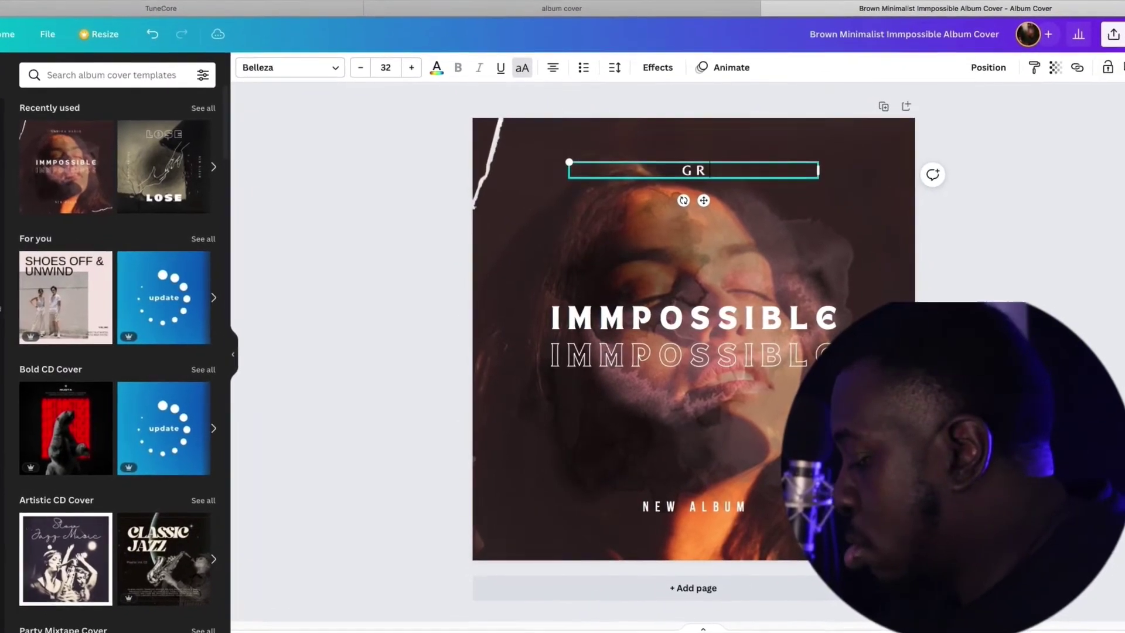
text(ITSOUL)
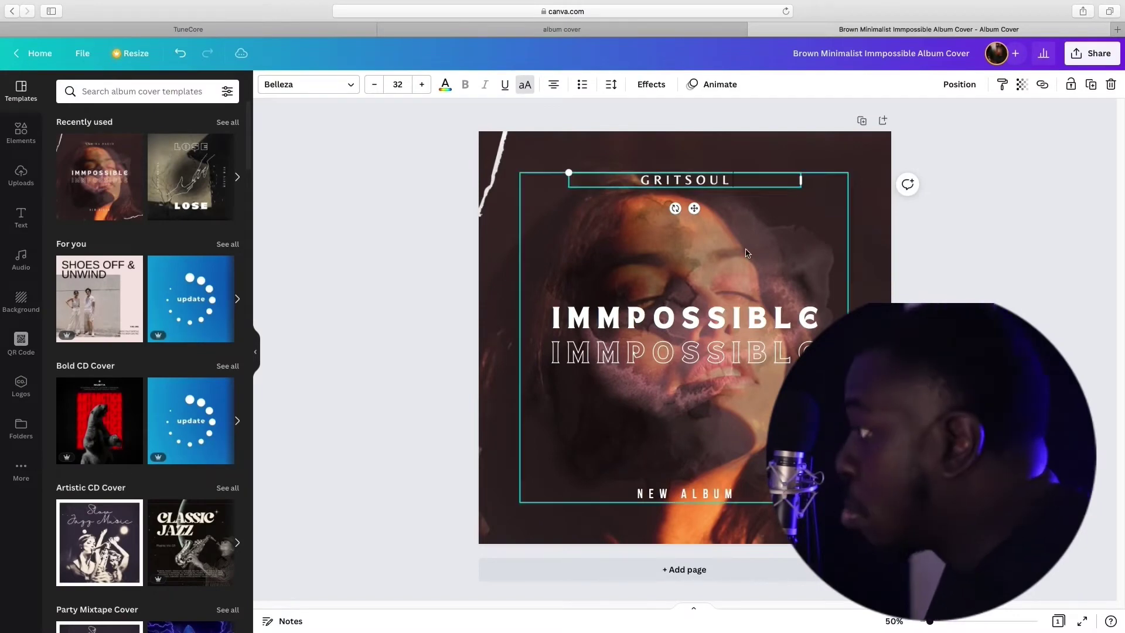
click(745, 321)
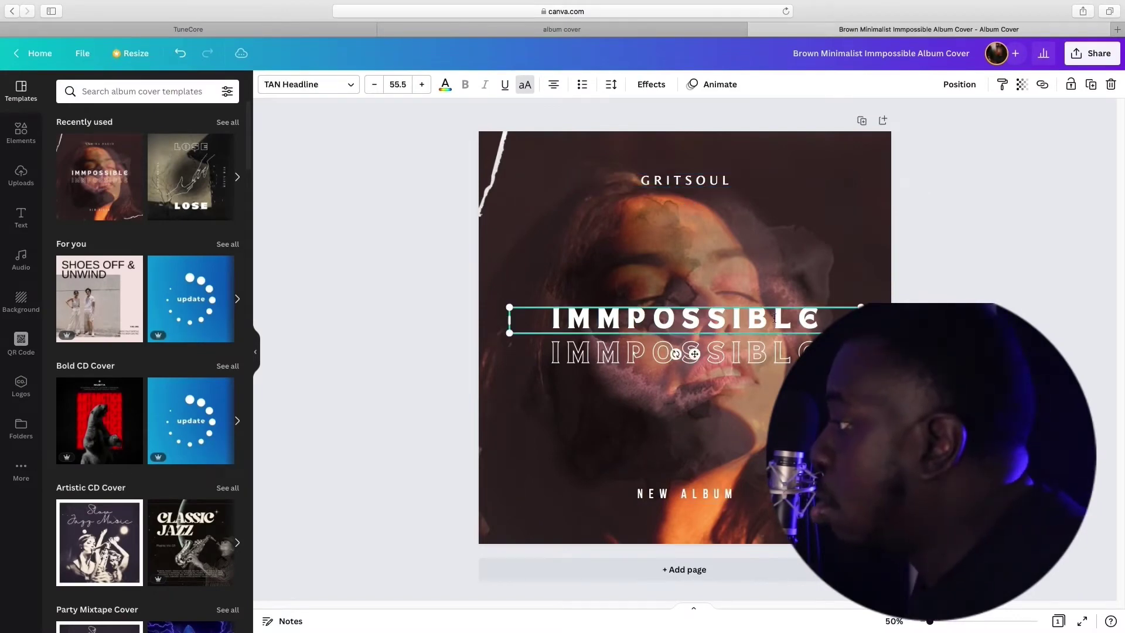
double_click(821, 317)
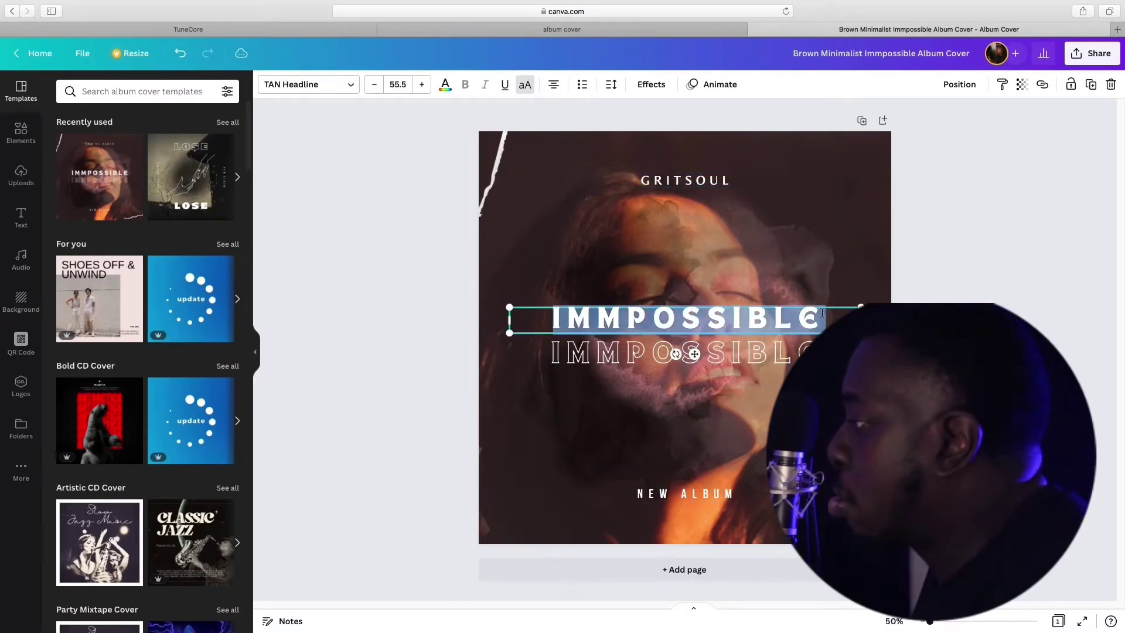
key(BackSpace)
text(YOU H)
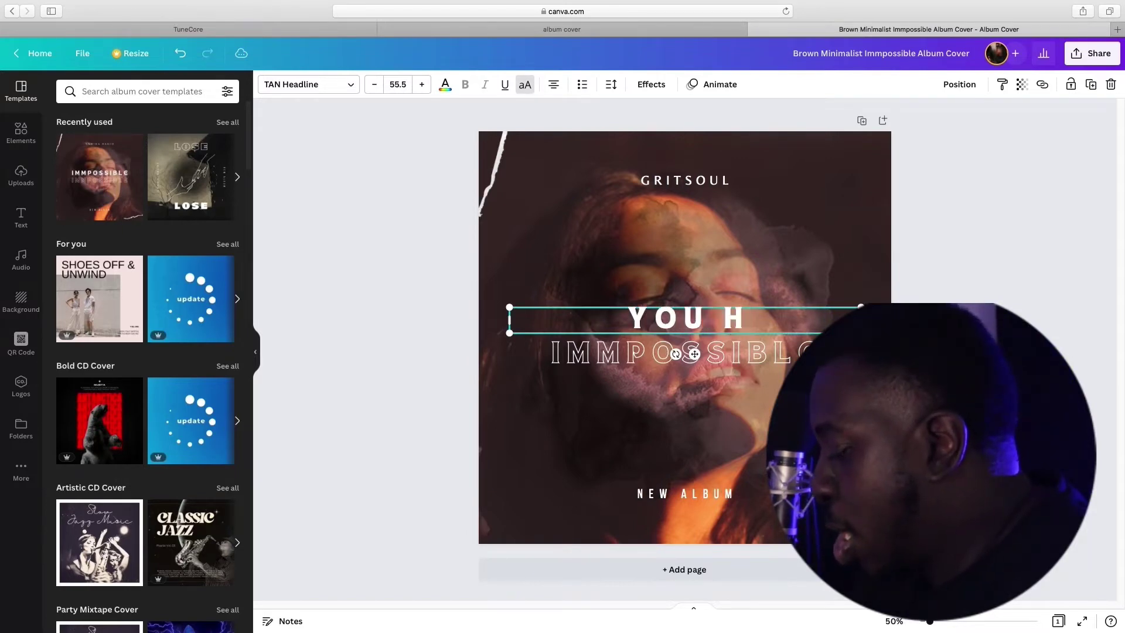
text(IDE)
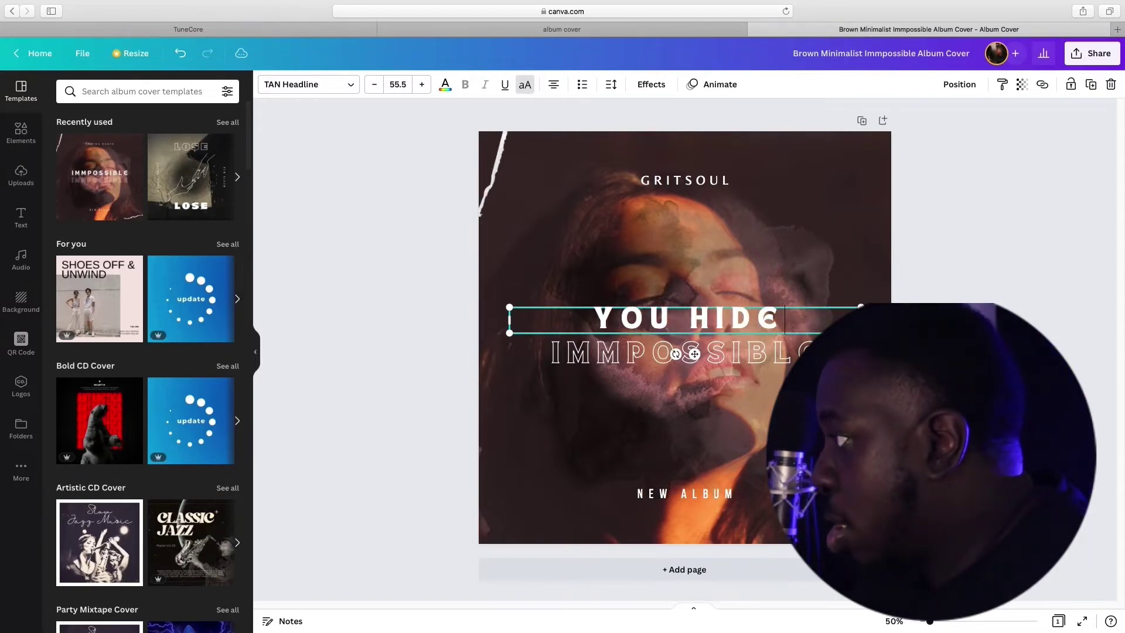
text( IT W)
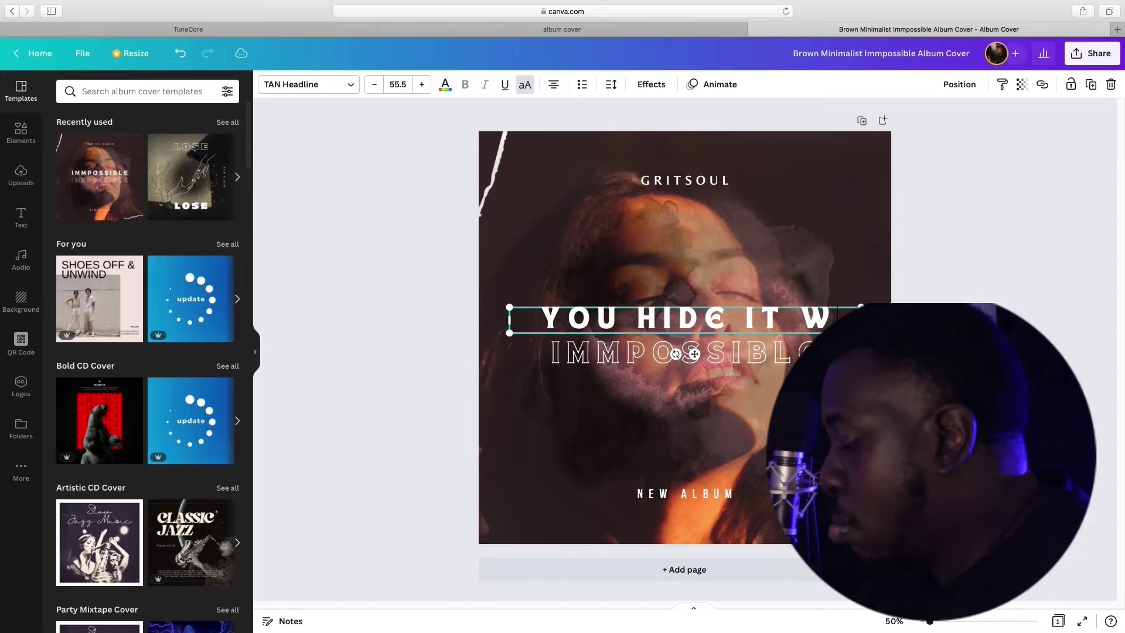
text(ELL)
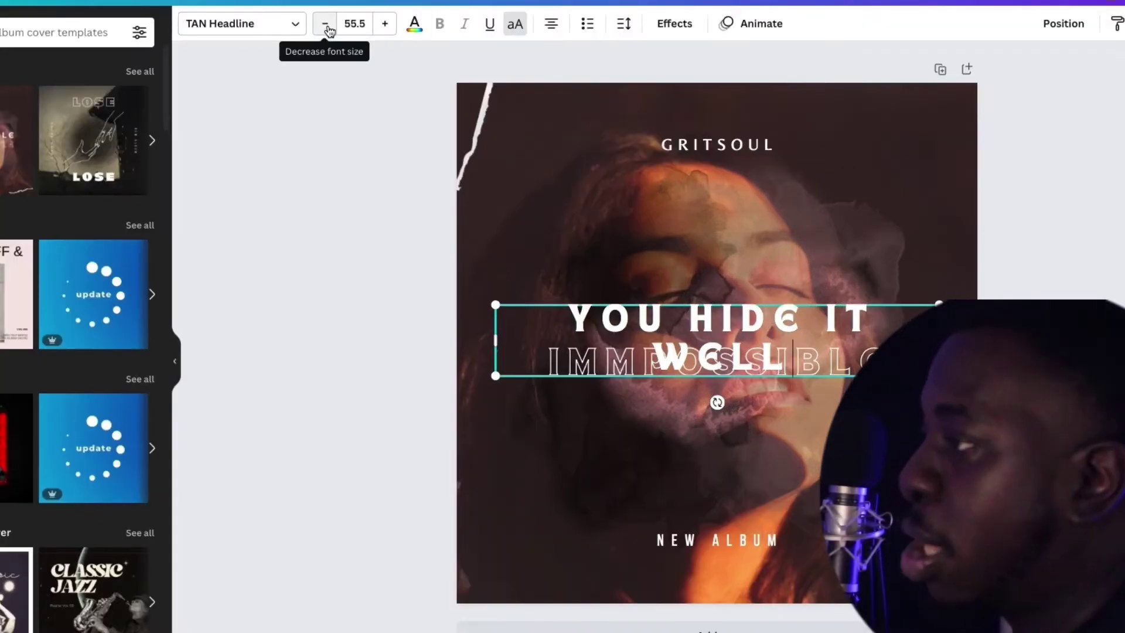
Make the YOU HIDE IT WELL headline a few font sizes smaller
click(325, 24)
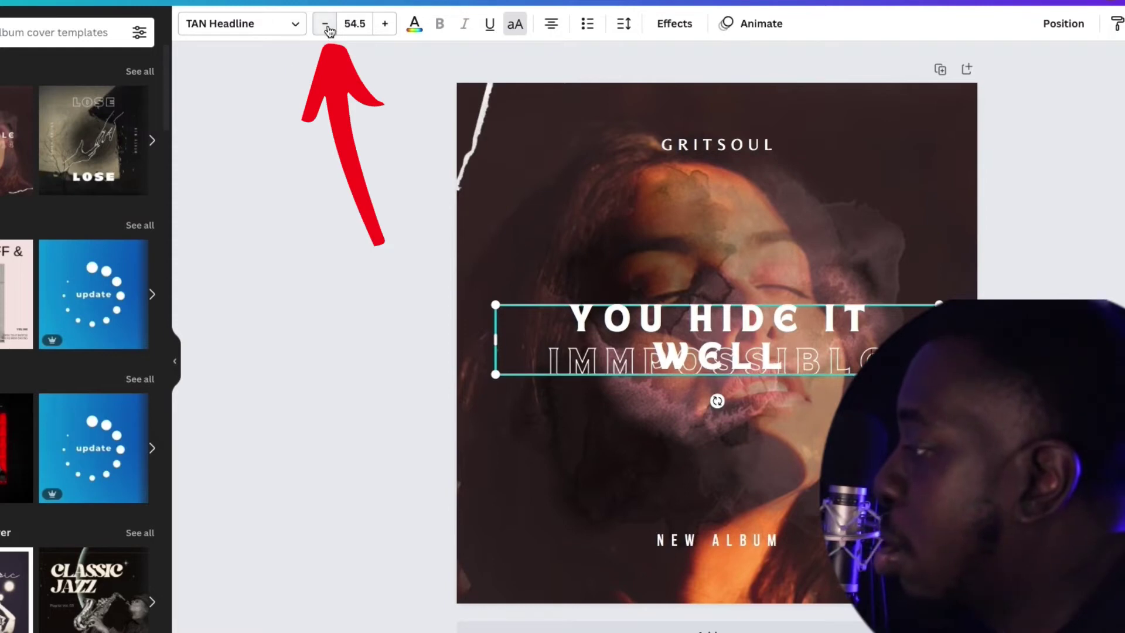
click(325, 24)
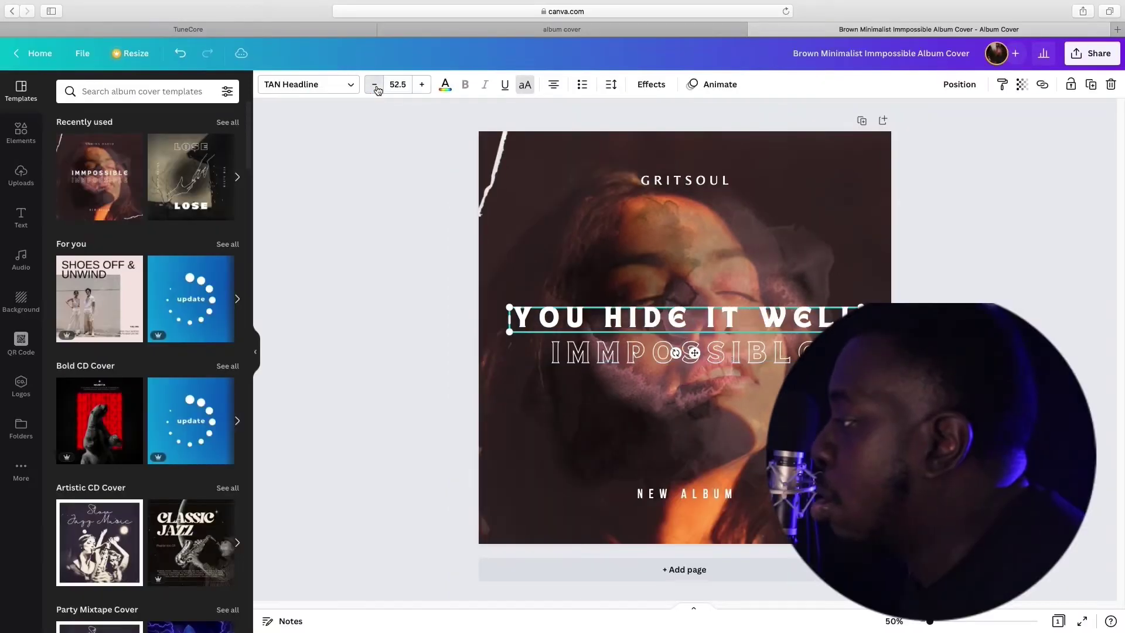
click(376, 86)
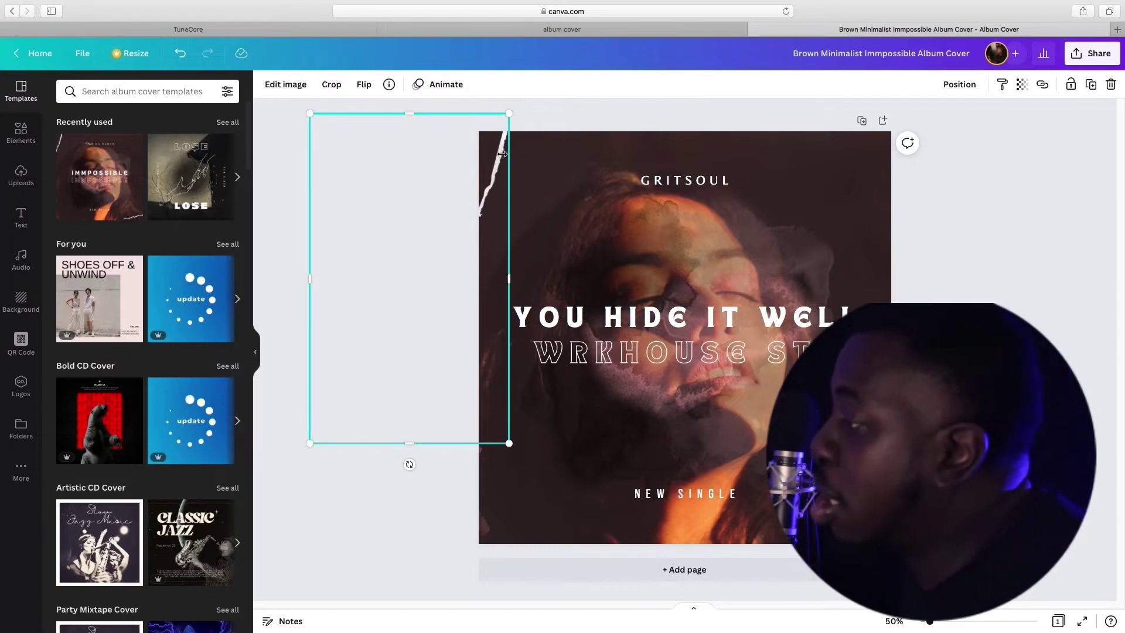
Shrink the white torn streak off the cover's left edge, then select the background photo
mouse_move(508, 279)
mouse_down()
mouse_move(477, 179)
mouse_move(592, 193)
mouse_move(399, 280)
mouse_up()
click(852, 166)
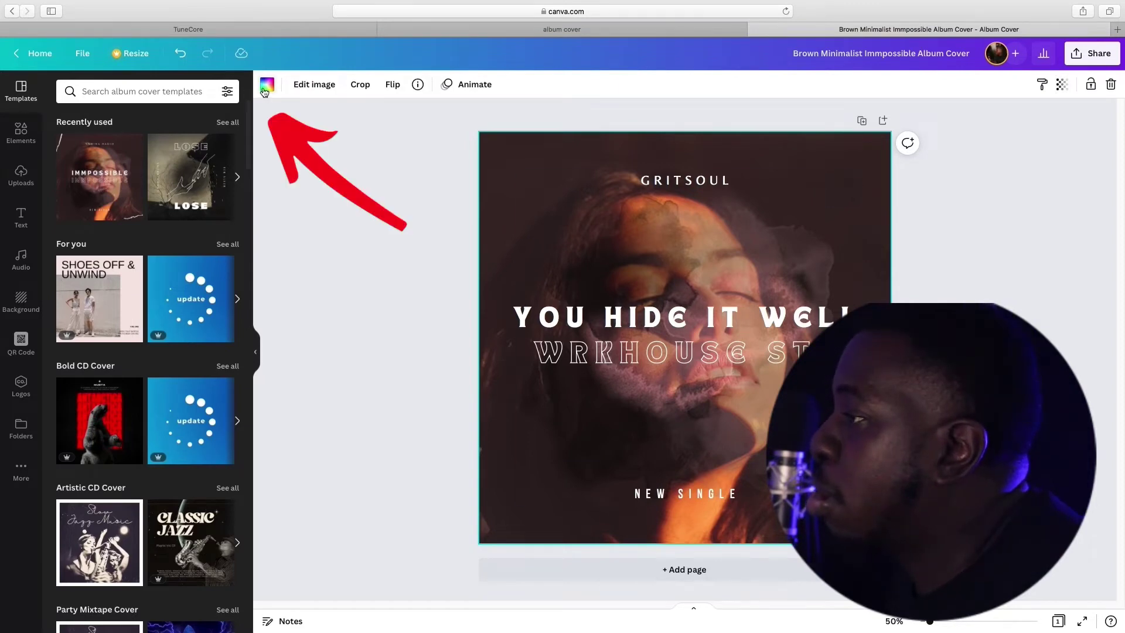
Fill the cover background with teal, after trying red and orange swatches
click(265, 85)
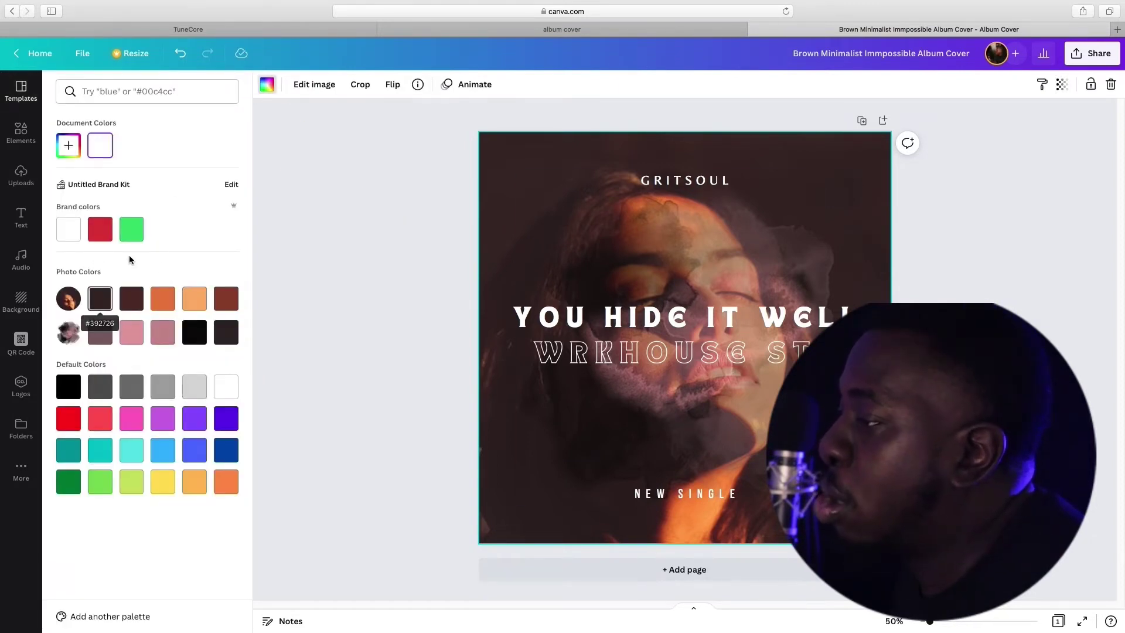
click(98, 229)
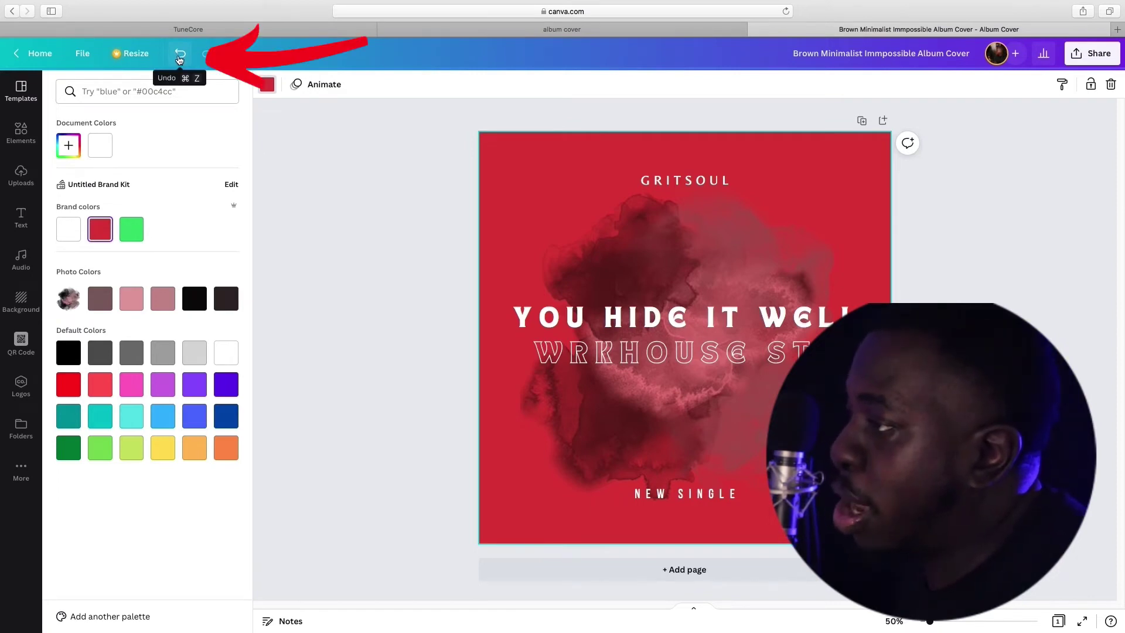
click(179, 56)
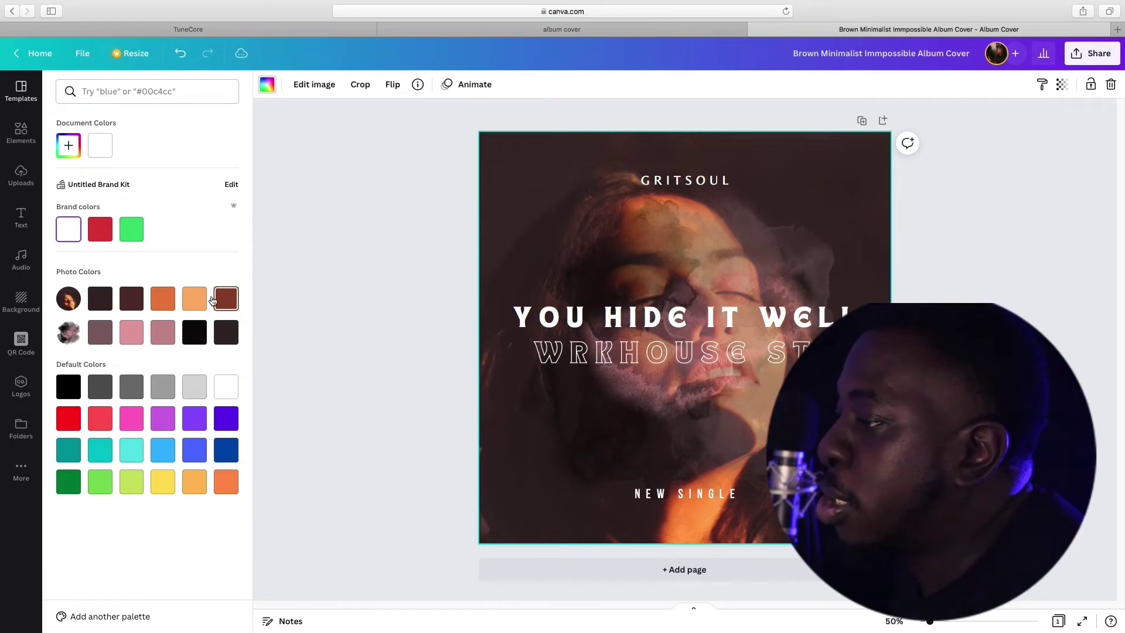
click(192, 299)
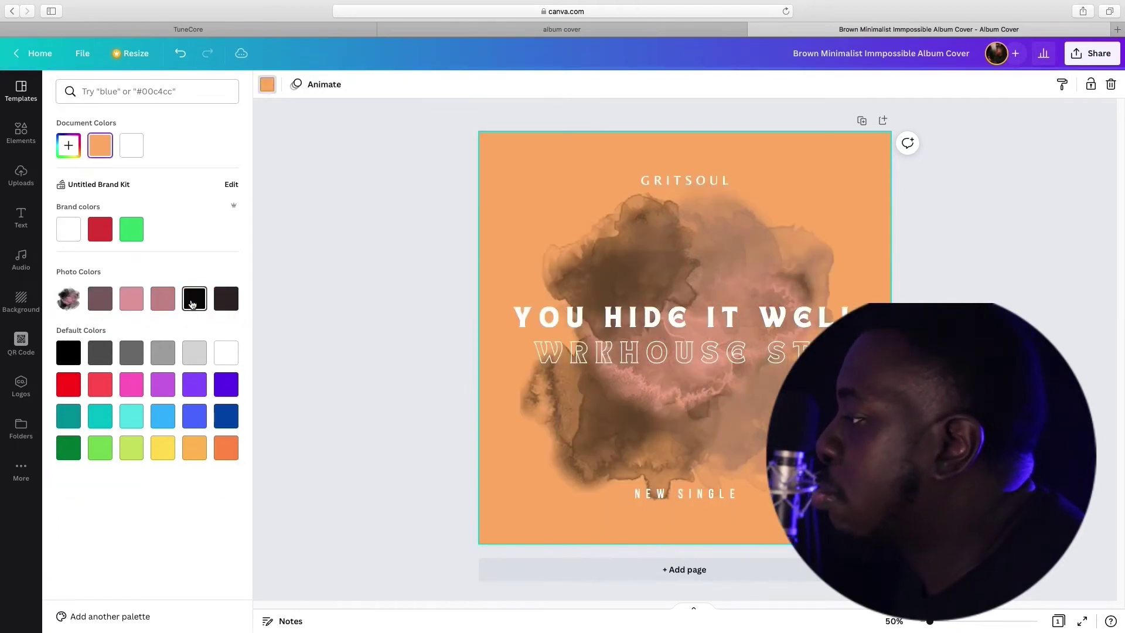
click(106, 416)
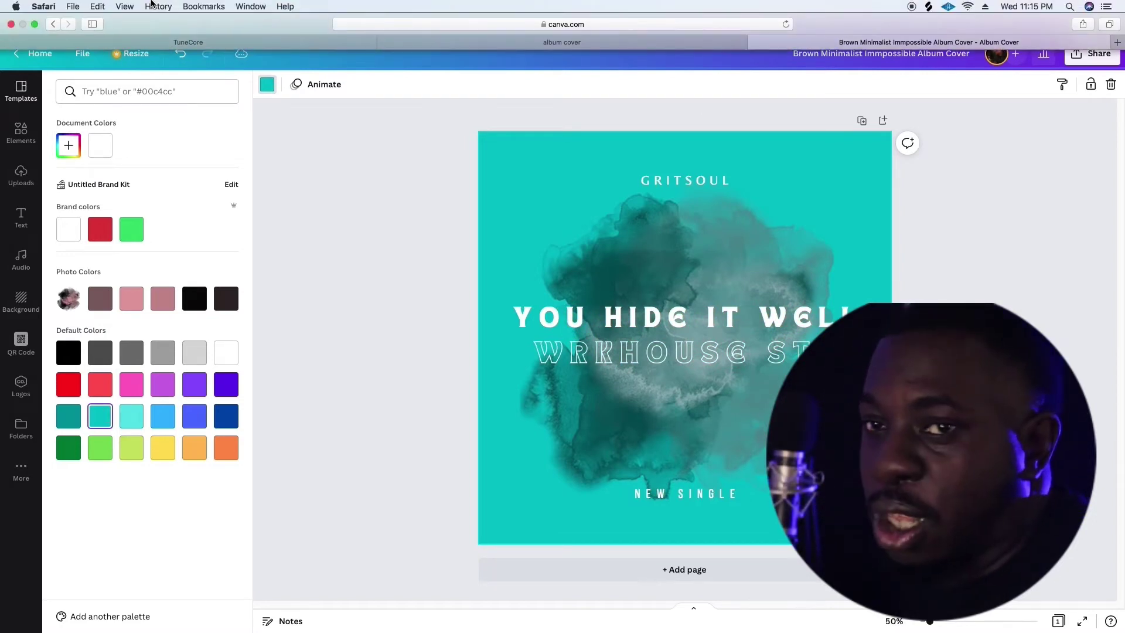
mouse_move(178, 2)
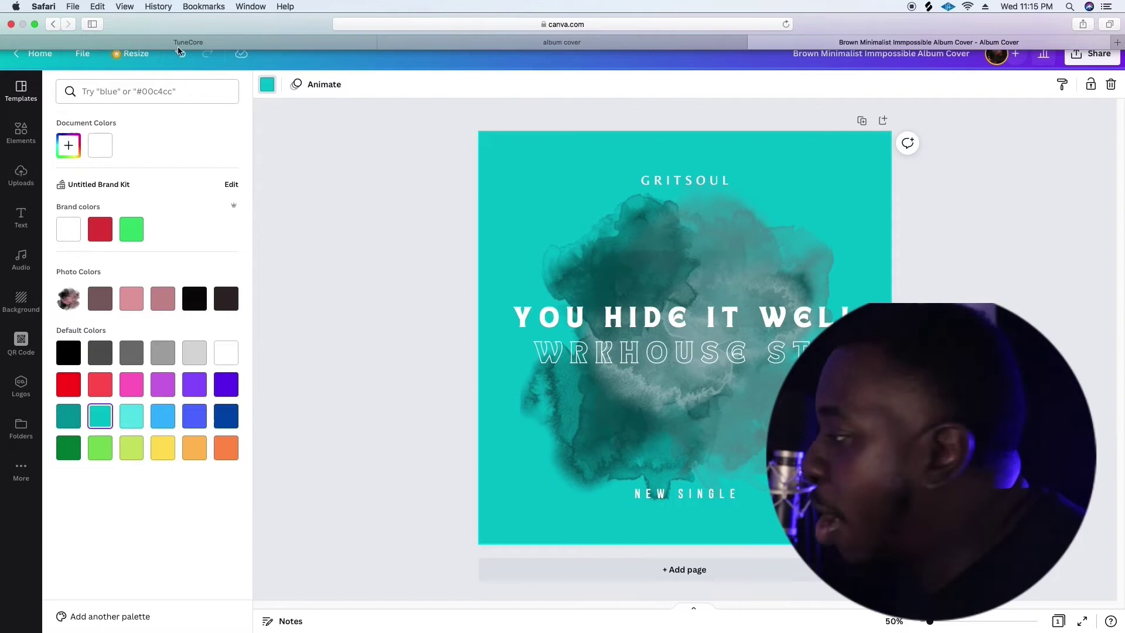
Delete the outlined WRKHOUSE second line of text
double_click(615, 353)
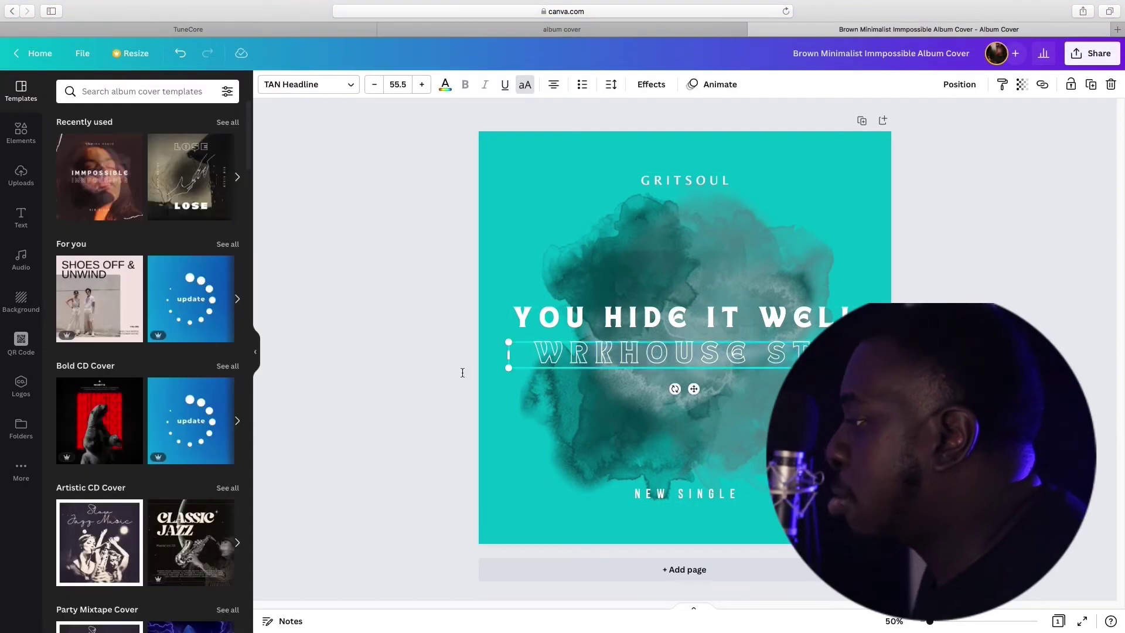
key(BackSpace)
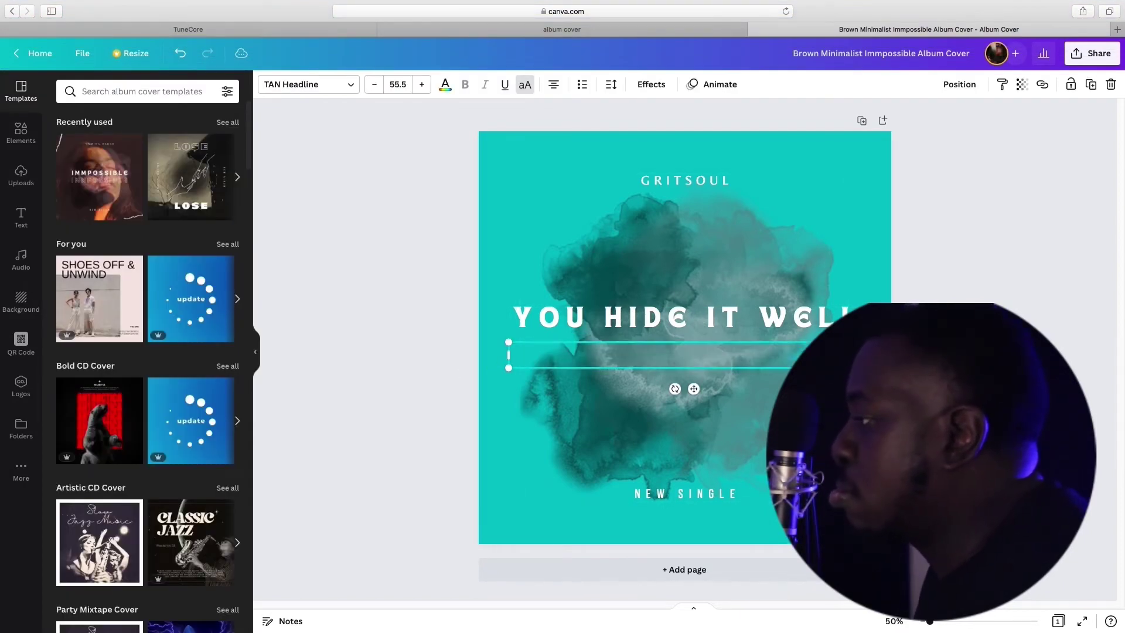
key(Escape)
Move YOU HIDE IT WELL down to the cover's centre guide
click(667, 323)
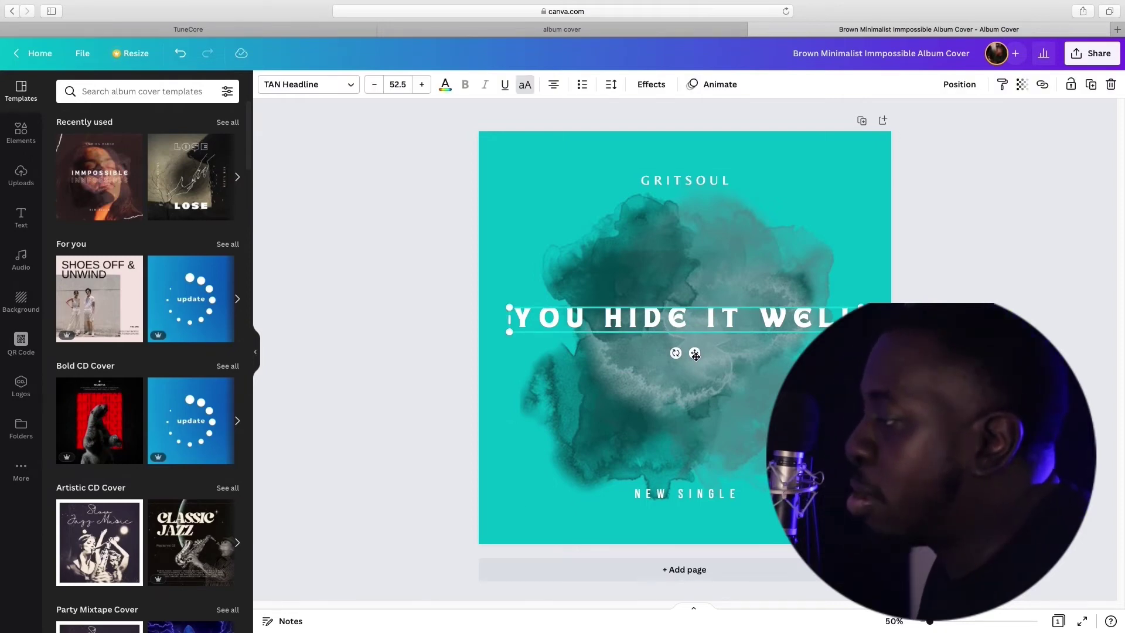
mouse_move(694, 353)
mouse_down()
mouse_move(699, 404)
mouse_move(675, 383)
mouse_move(701, 392)
mouse_move(696, 376)
mouse_up()
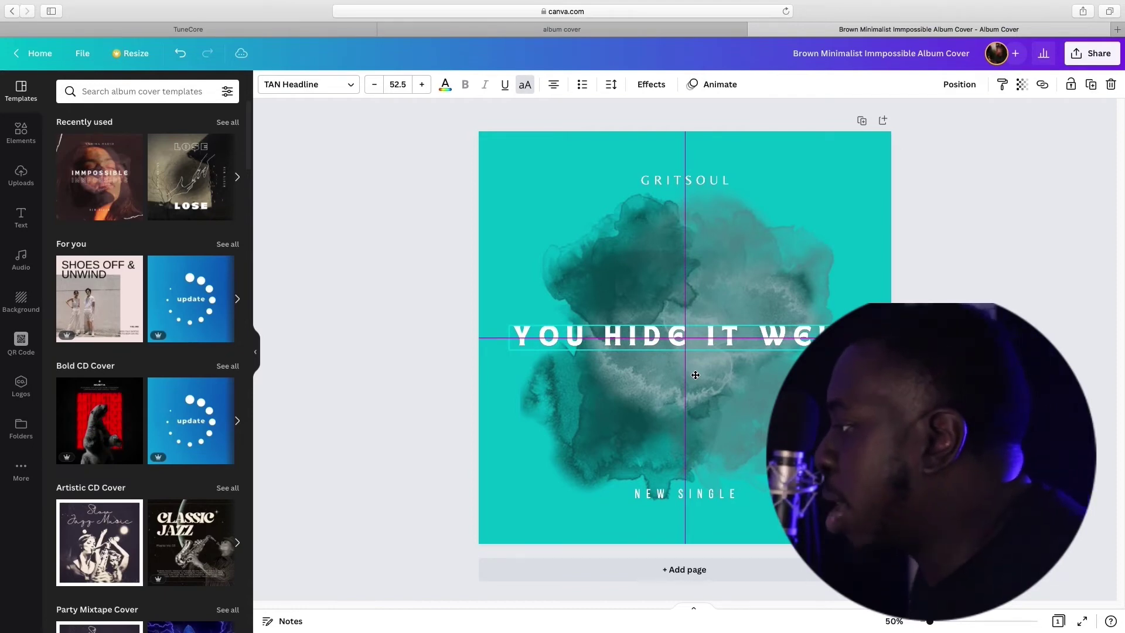
drag(695, 376, 696, 375)
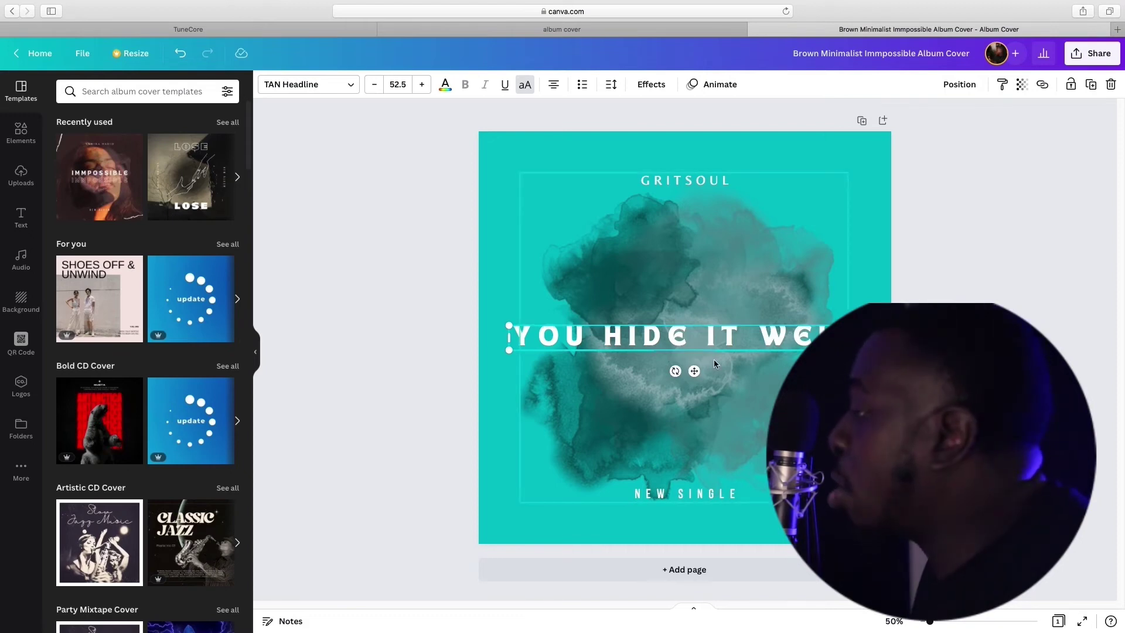
key(Escape)
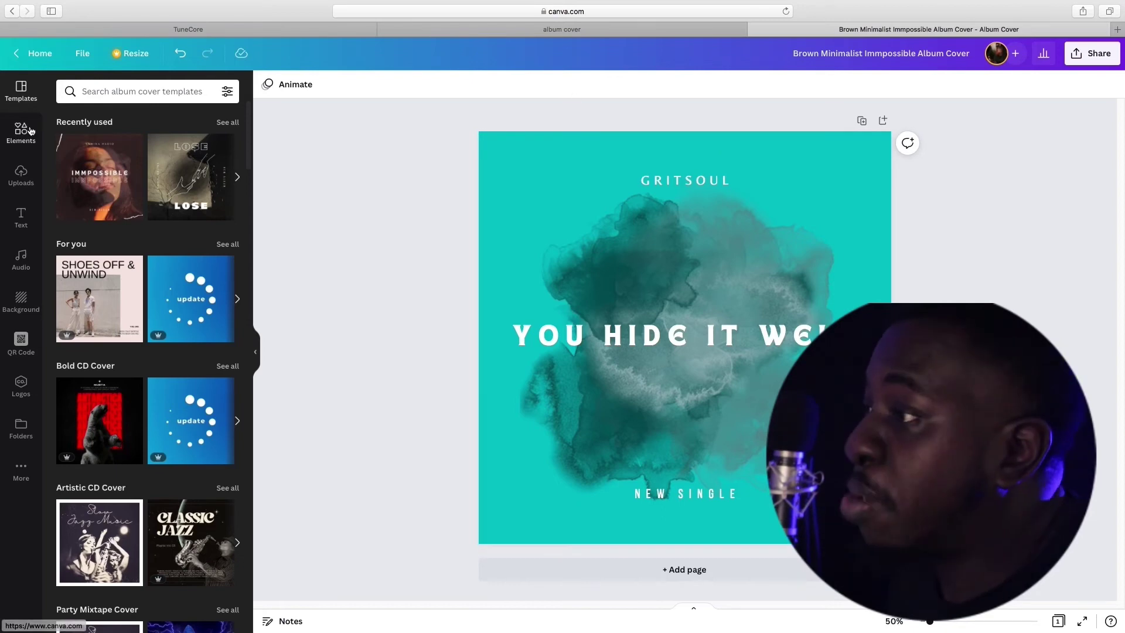
Try uploaded studio photos as the background, undoing each to keep the teal cover
click(25, 177)
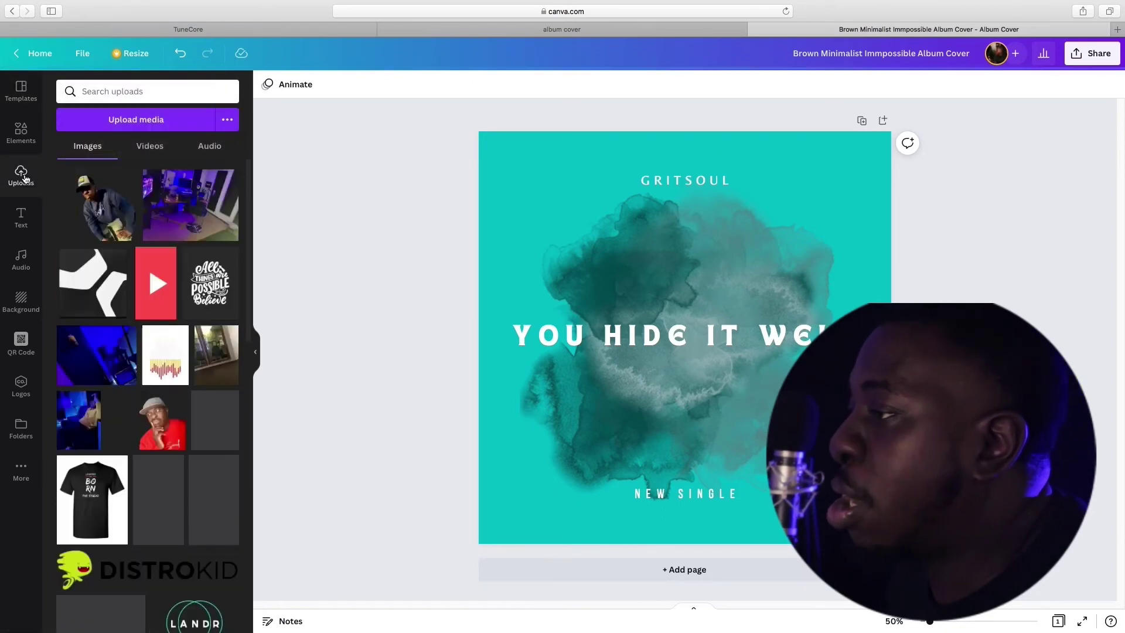
drag(173, 206, 526, 135)
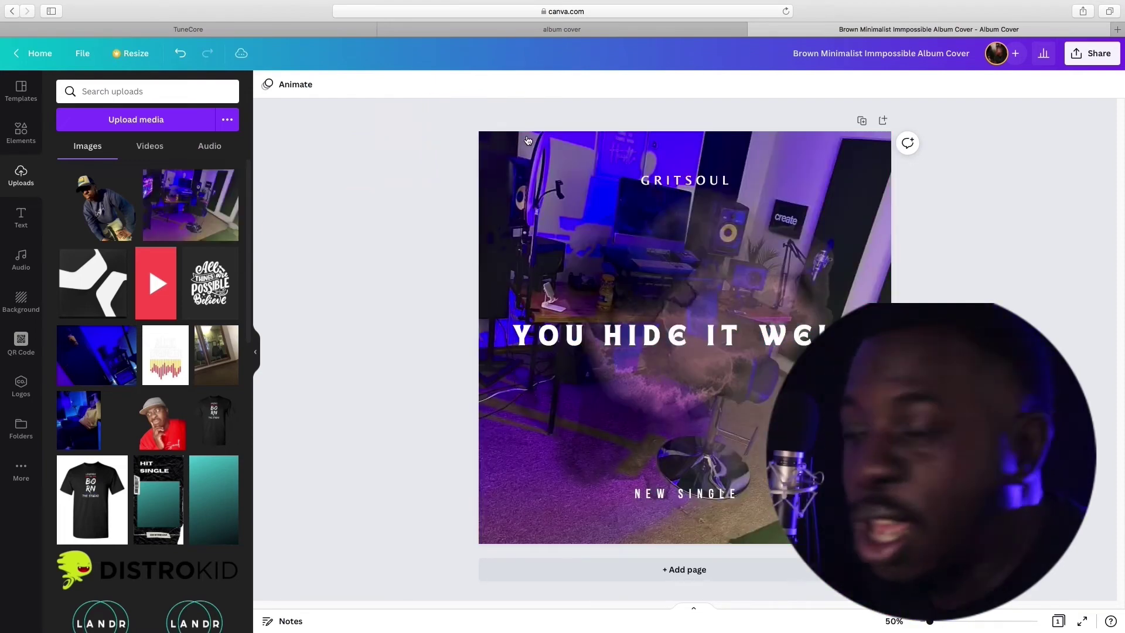
click(181, 53)
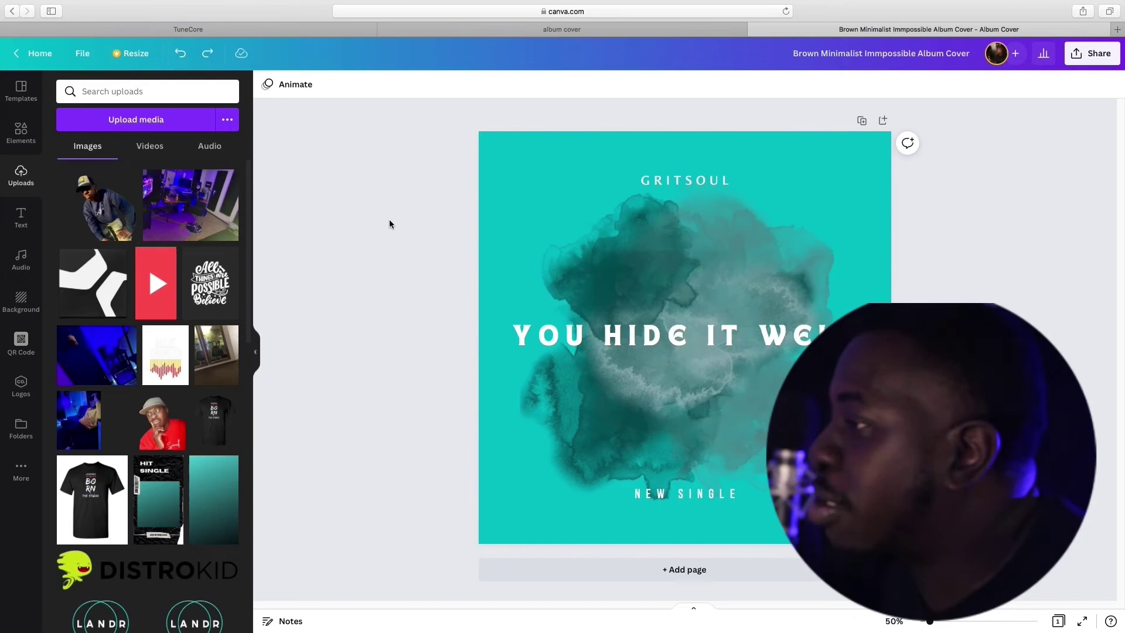
scroll(193, 355, down, 1)
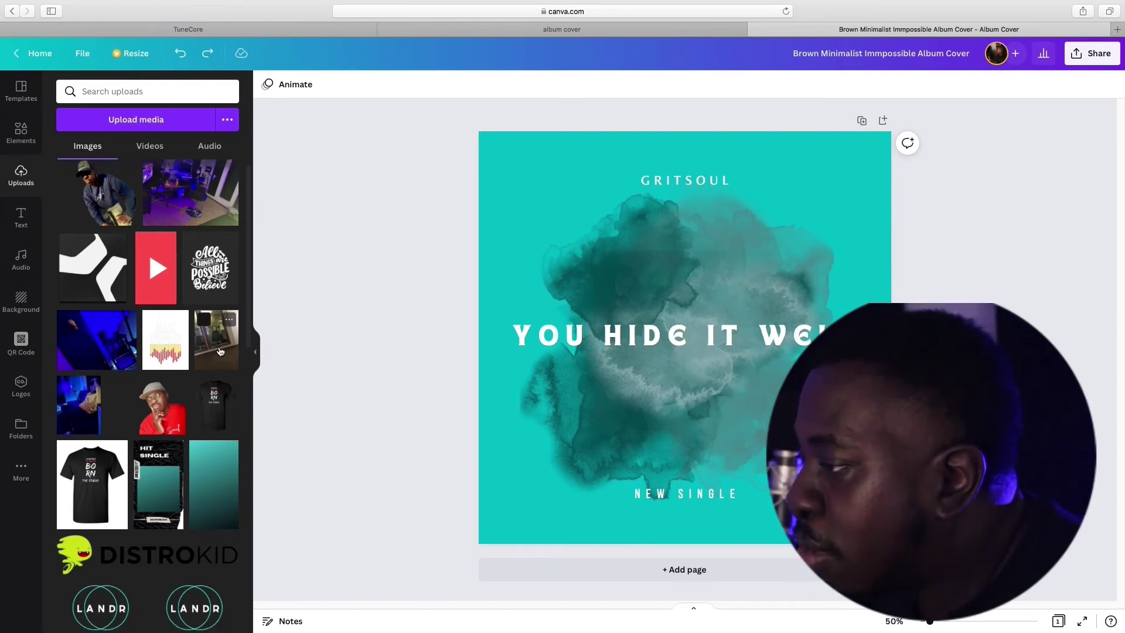
scroll(188, 350, down, 1)
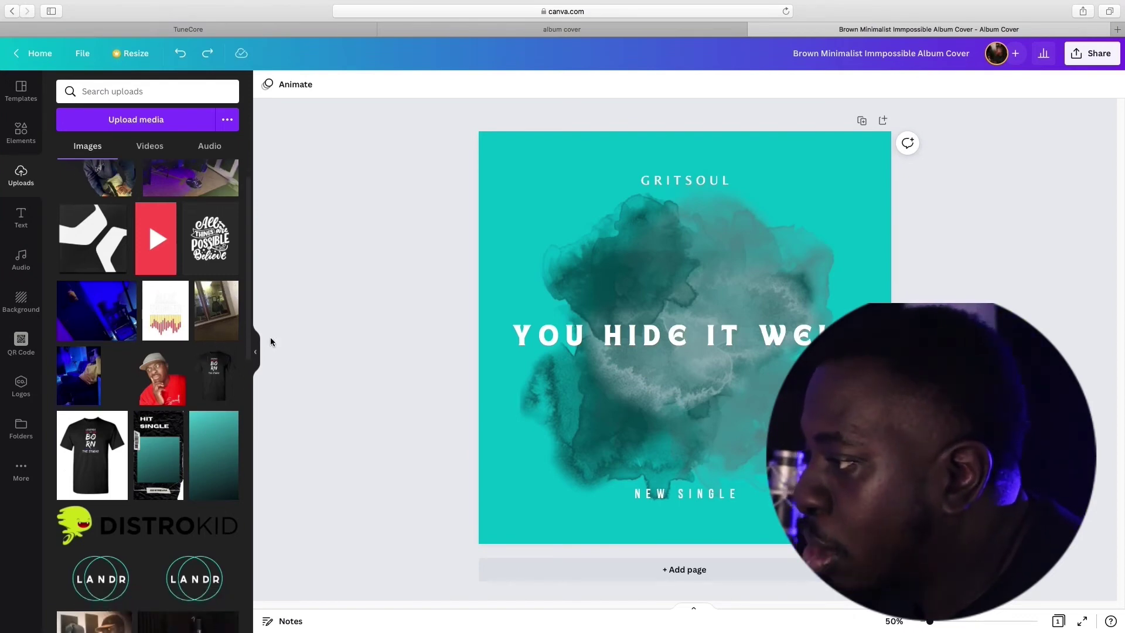
click(103, 312)
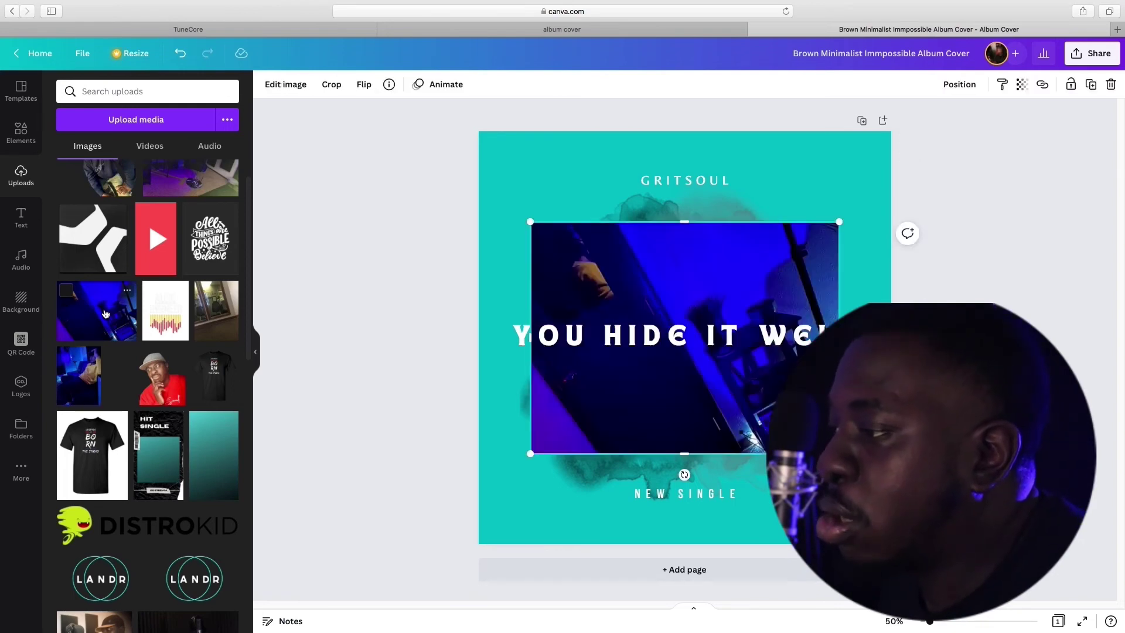
click(180, 54)
drag(113, 313, 526, 142)
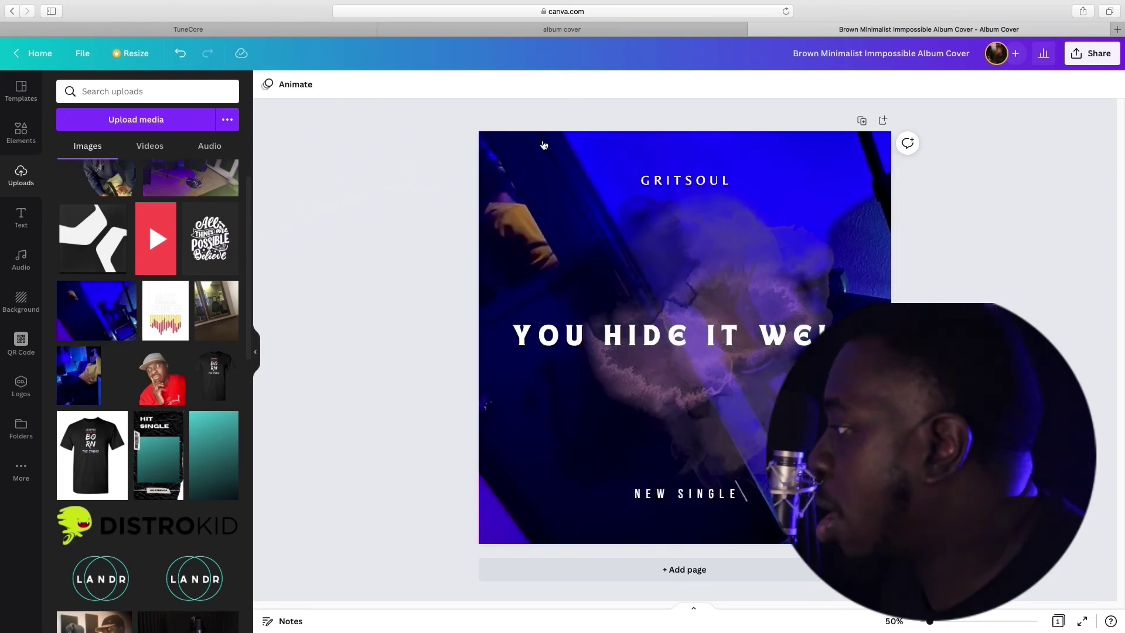
key(super+z)
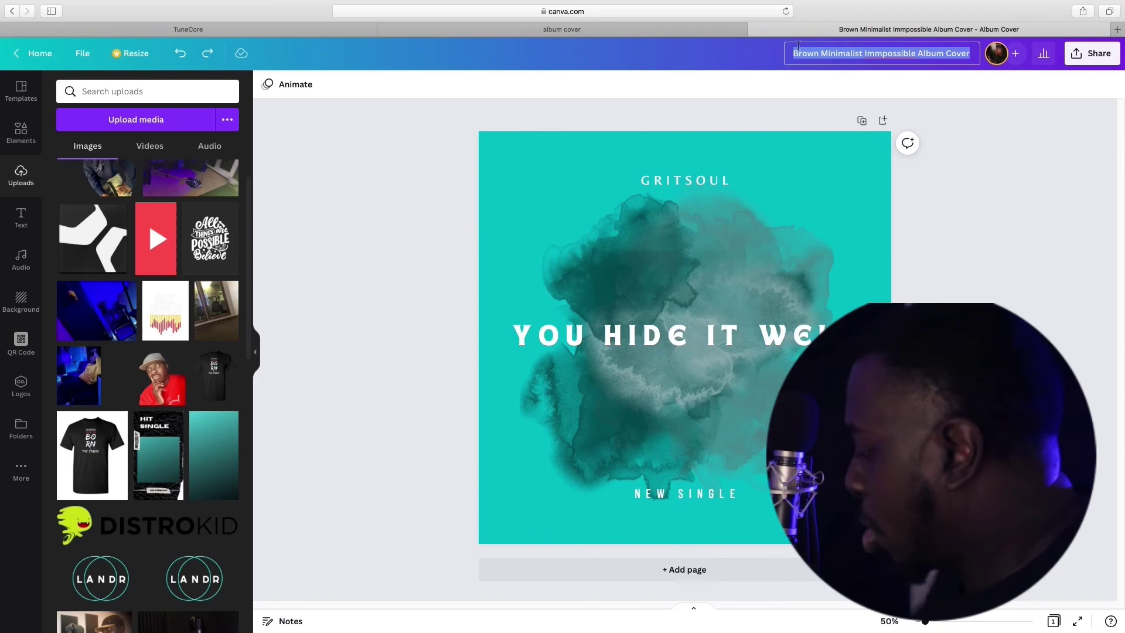
Replace the template's design title with 'You Hide It Well Cover'
key(BackSpace)
text(You Hide It Well C)
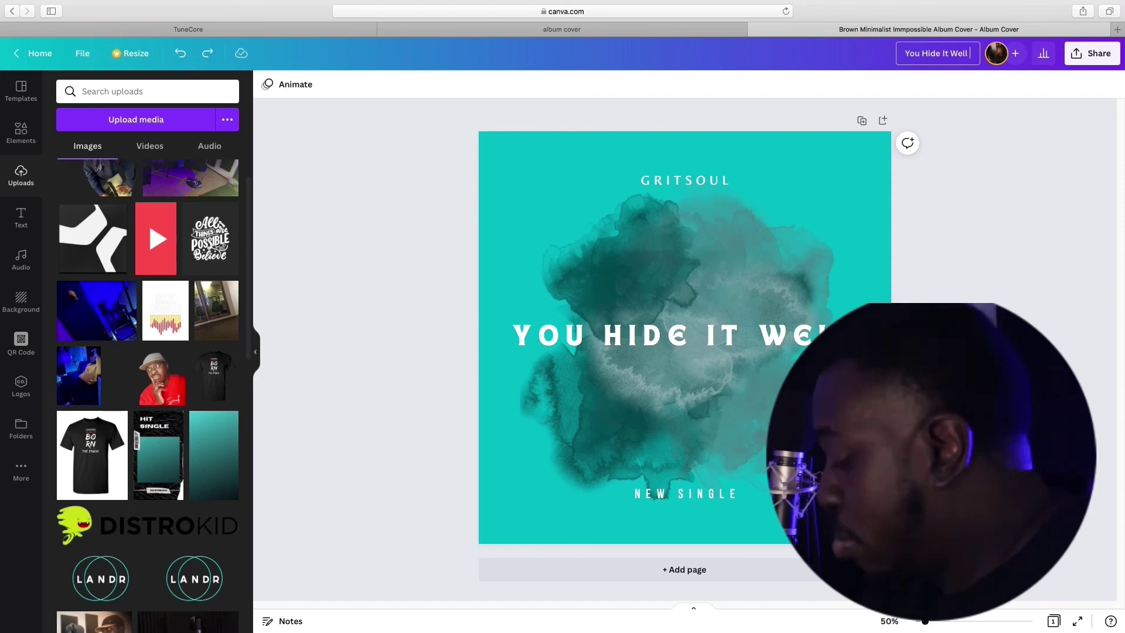
text(over)
key(Return)
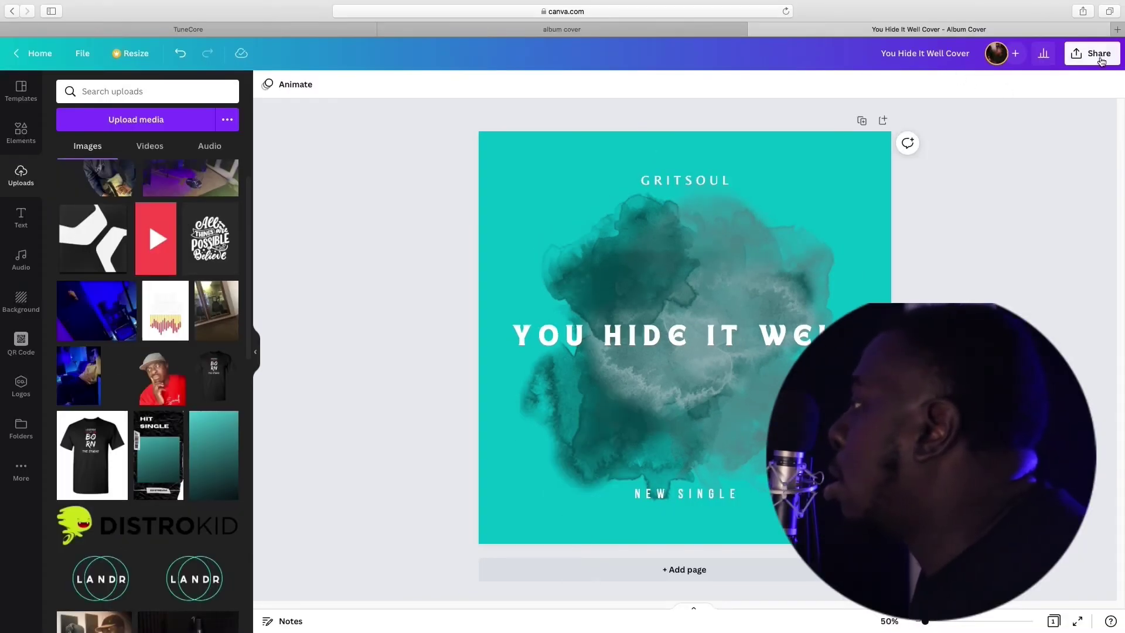
Export the cover from Share > Download as a 1400 × 1400 px PNG
click(1091, 57)
click(993, 335)
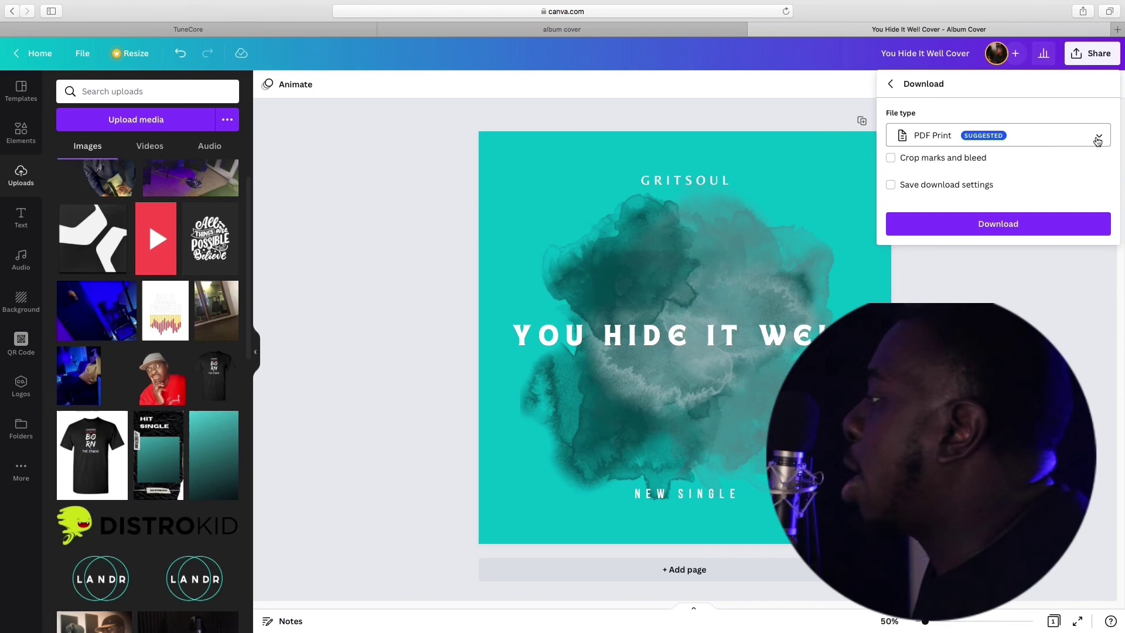
click(1097, 138)
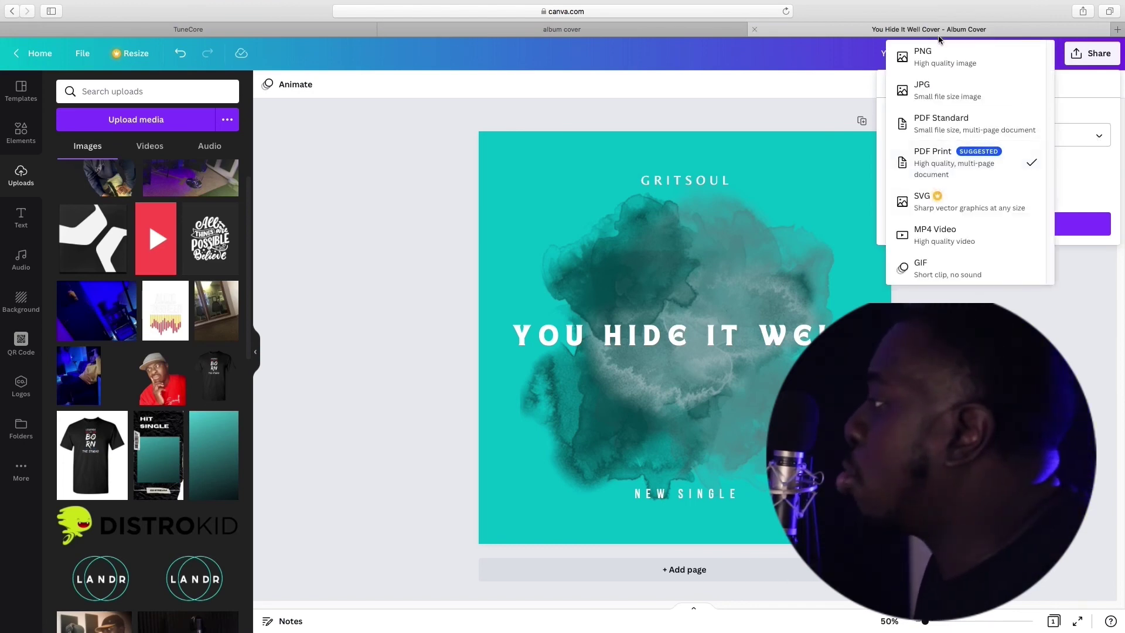
click(938, 57)
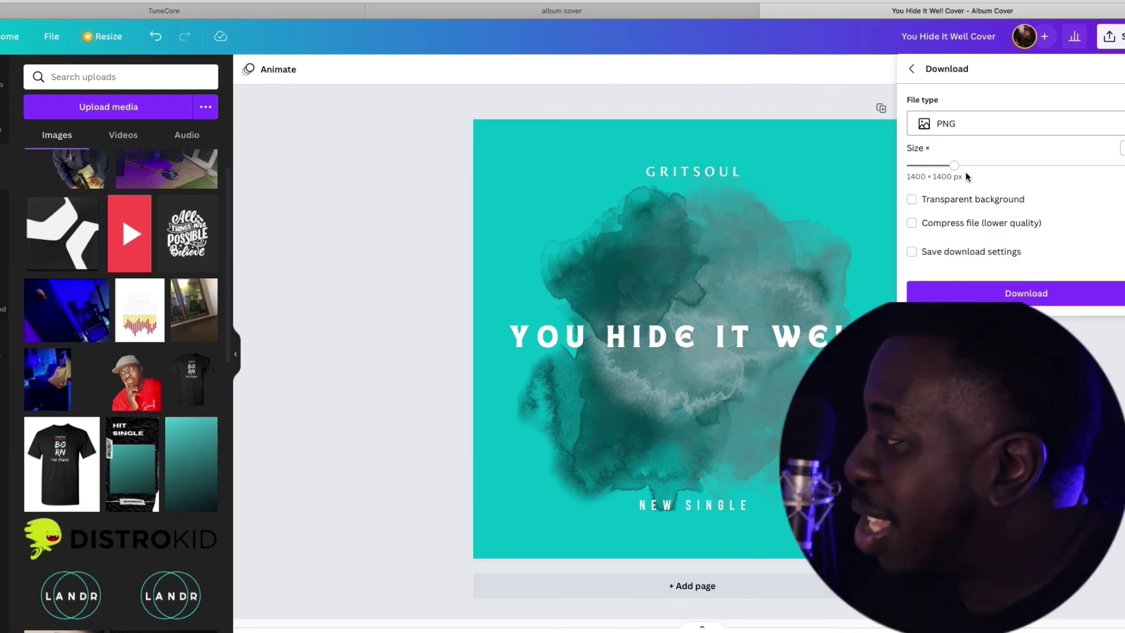
click(1061, 301)
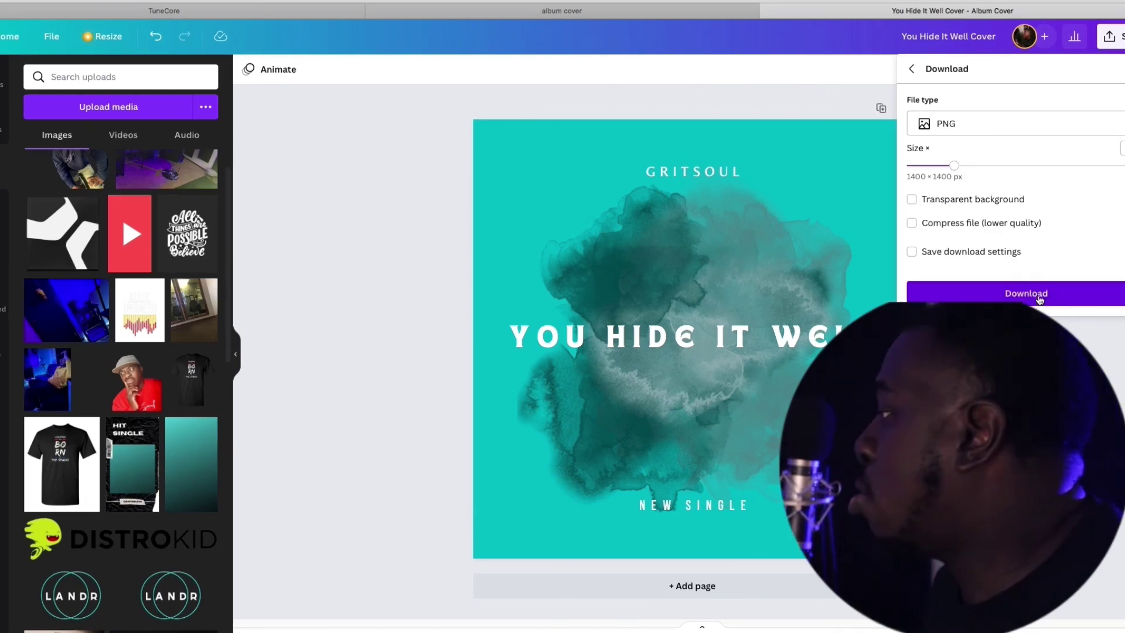